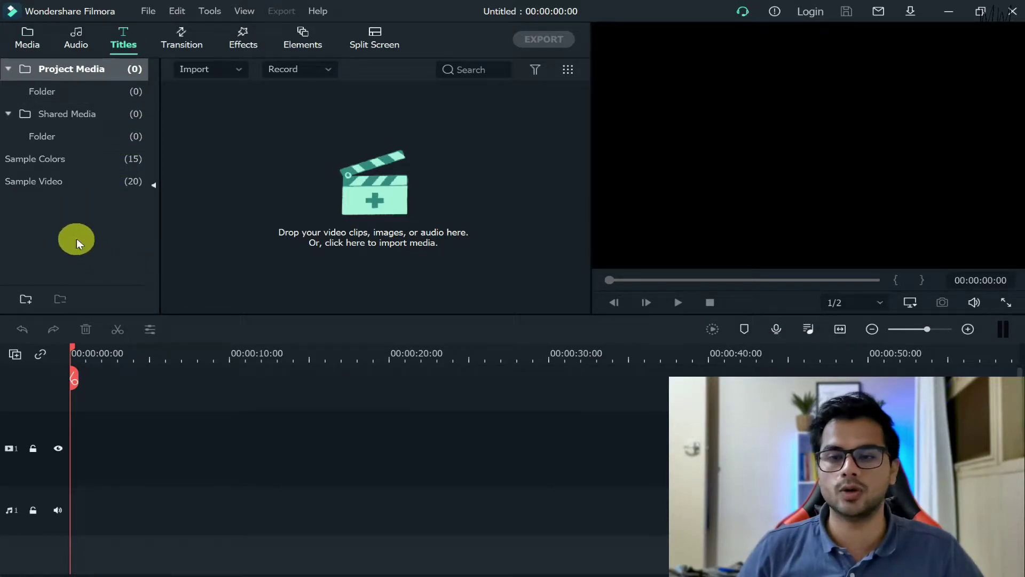
Add the Title 2 preset to the first video track at the very start of the timeline
click(359, 122)
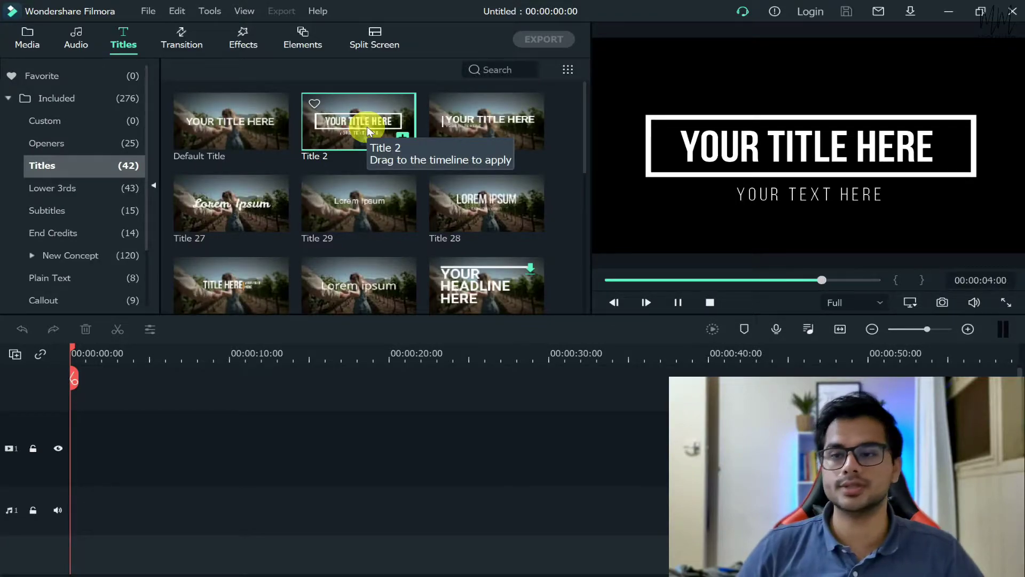
drag(367, 131, 88, 459)
drag(107, 355, 422, 350)
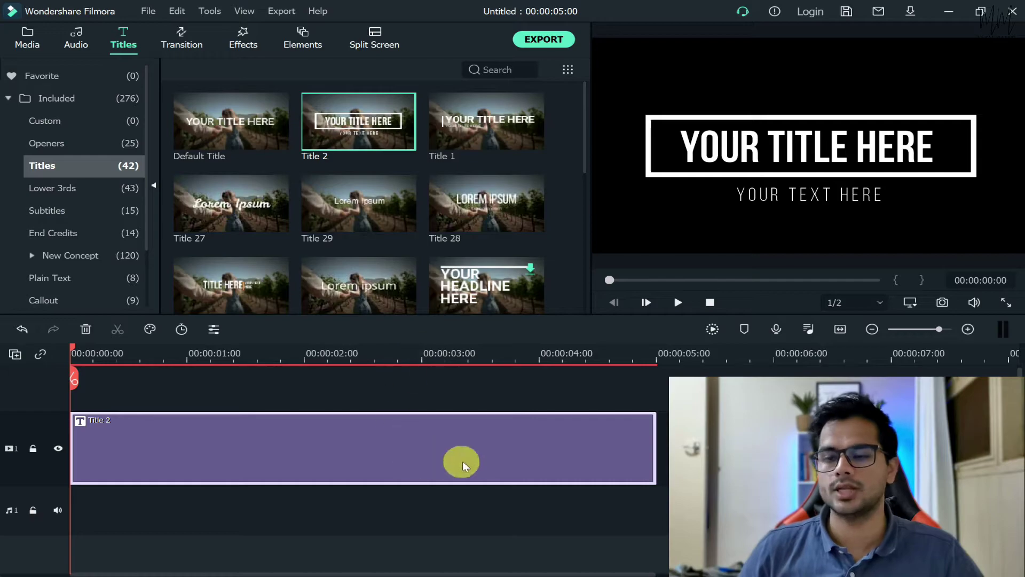
Open the title for text editing and replace its main line with "MM TECHTUTS"
double_click(785, 150)
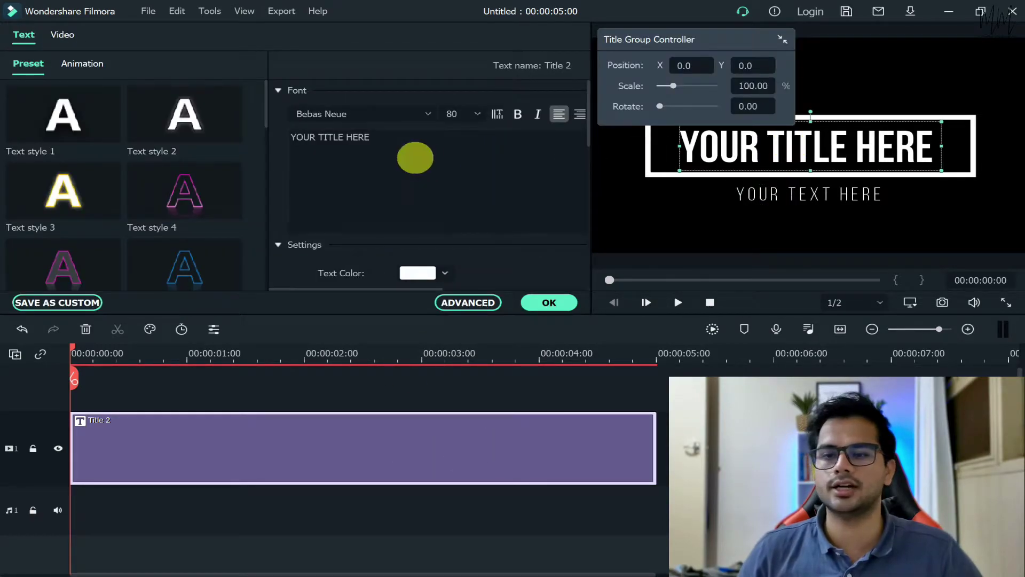
drag(374, 139, 198, 137)
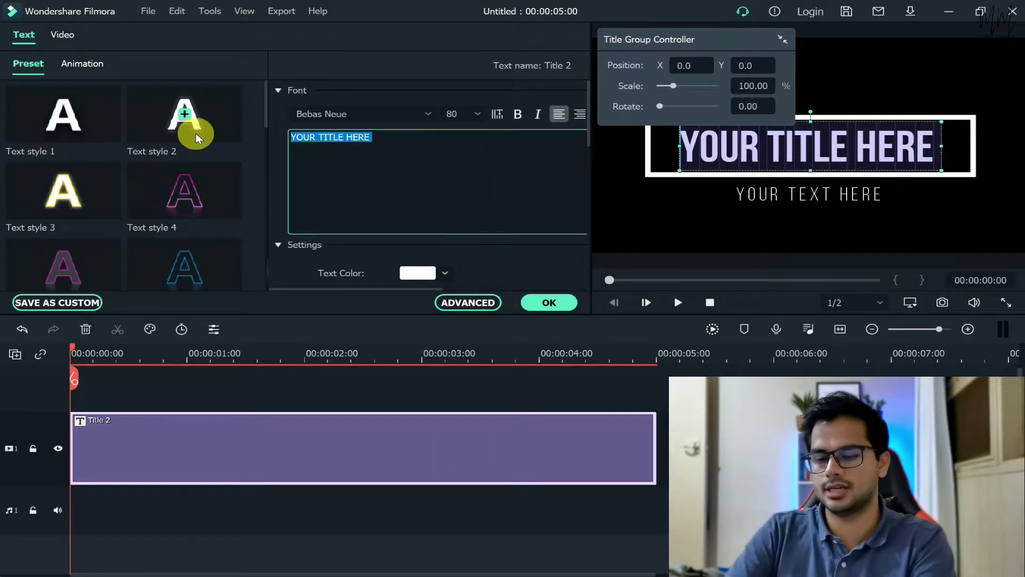
text(MM TECHTUTS)
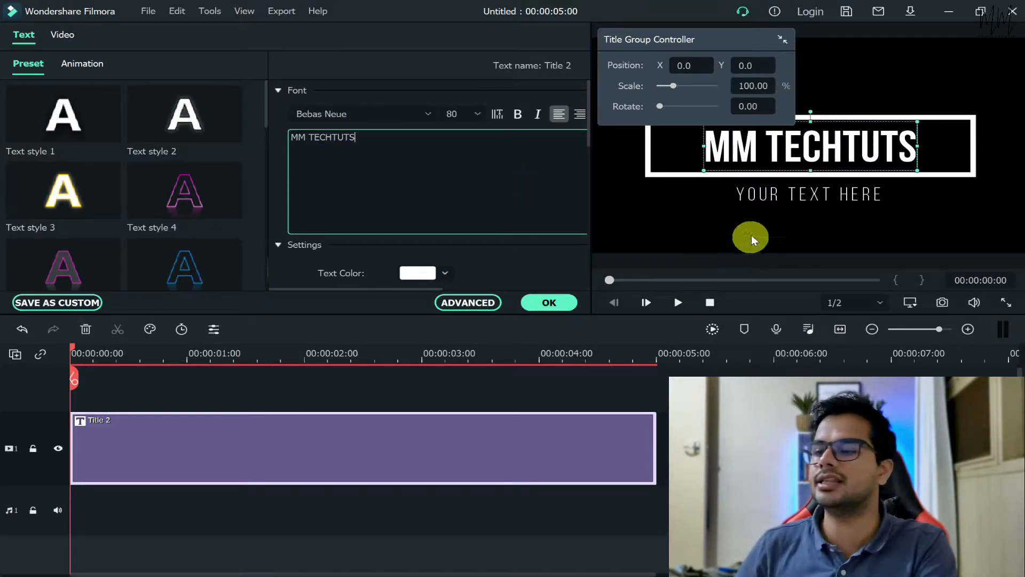
Replace the title's smaller second line with "SOFTWARE TUTORIALS" and apply the text changes
click(799, 187)
drag(407, 147, 206, 137)
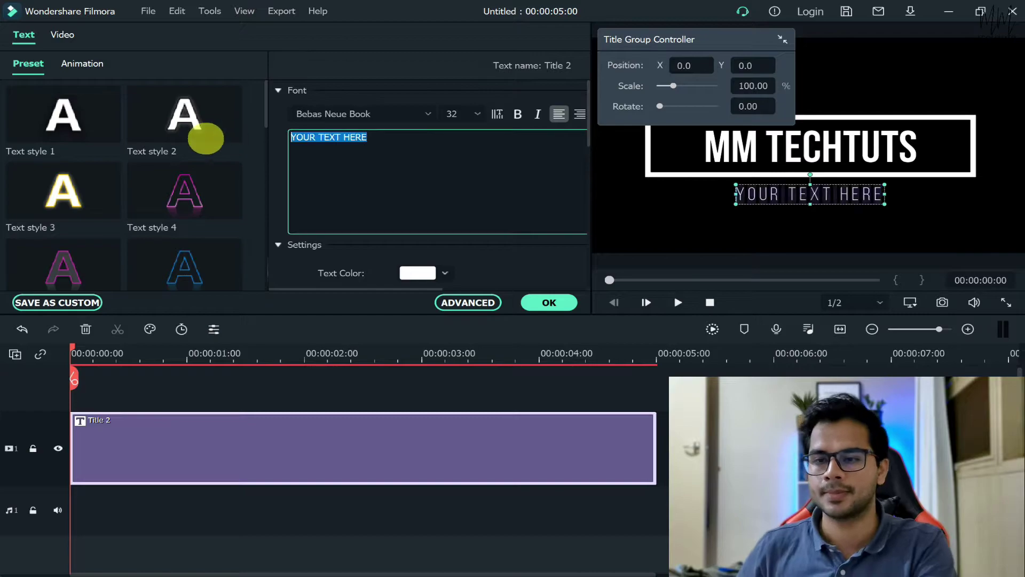
text(SOFTWARE TUTORIALS)
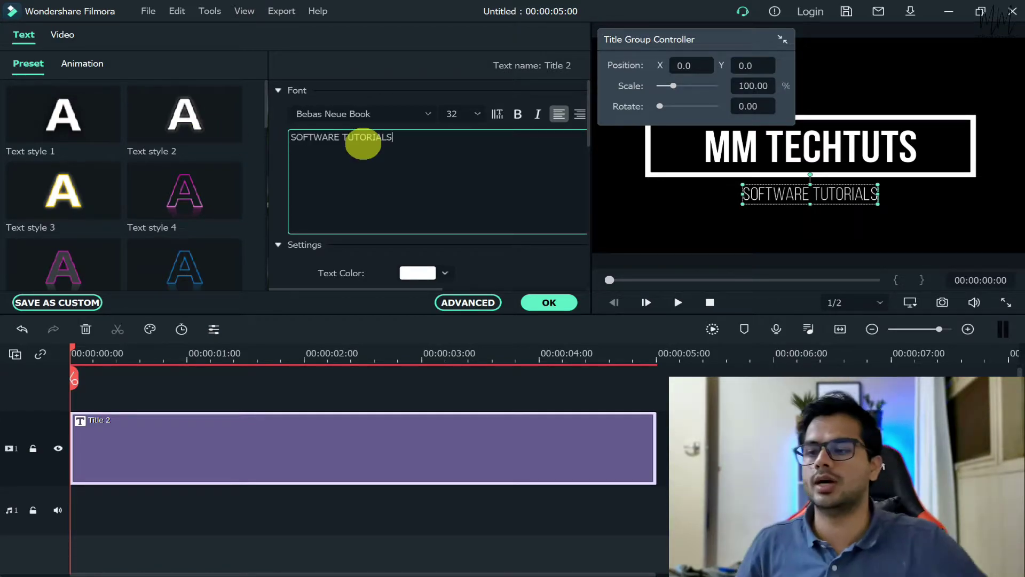
click(548, 302)
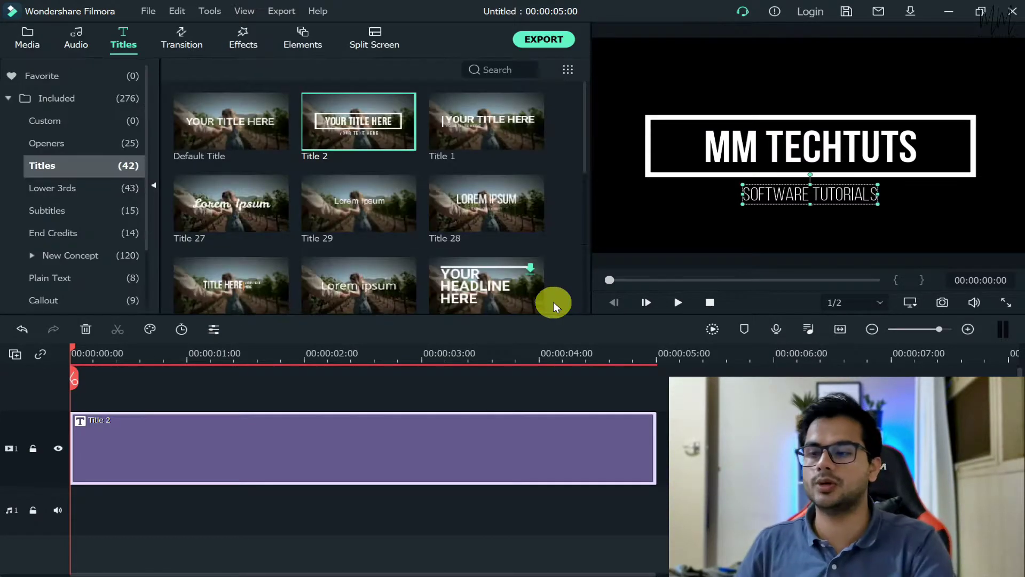
Play the title to 00:00:02:11, where it is fully shown, and capture that frame as a snapshot in the project media
key(space)
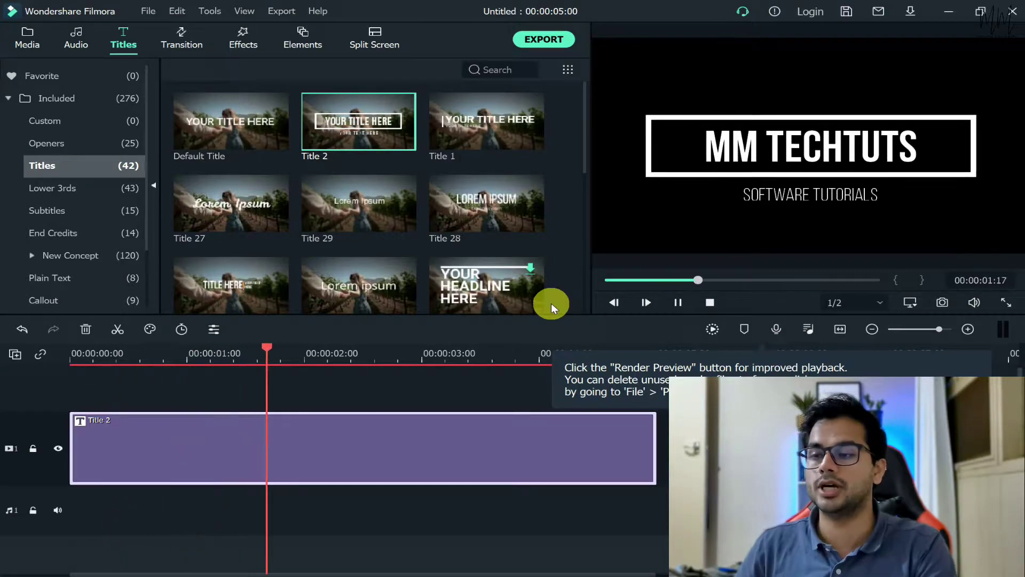
key(space)
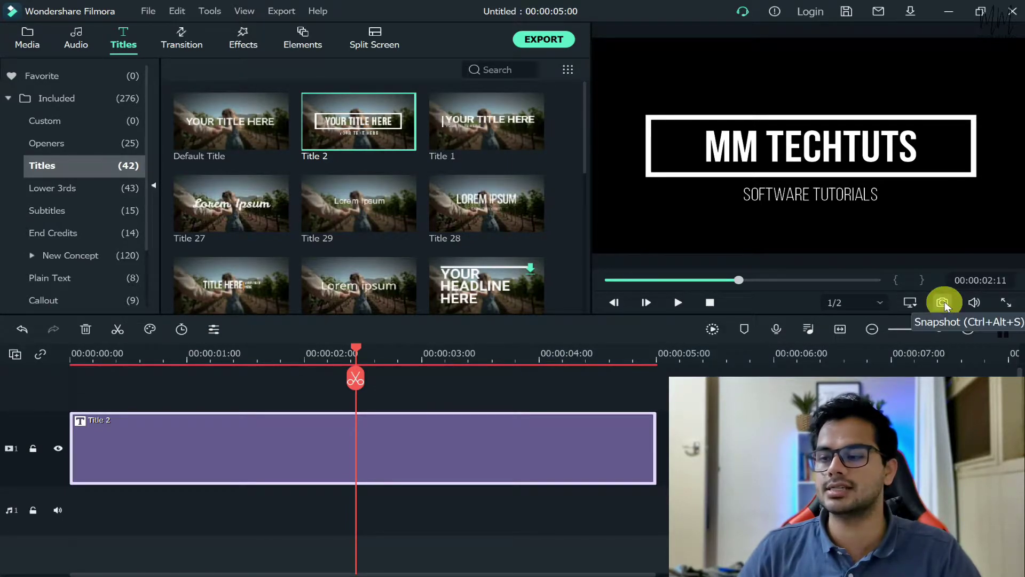
click(40, 47)
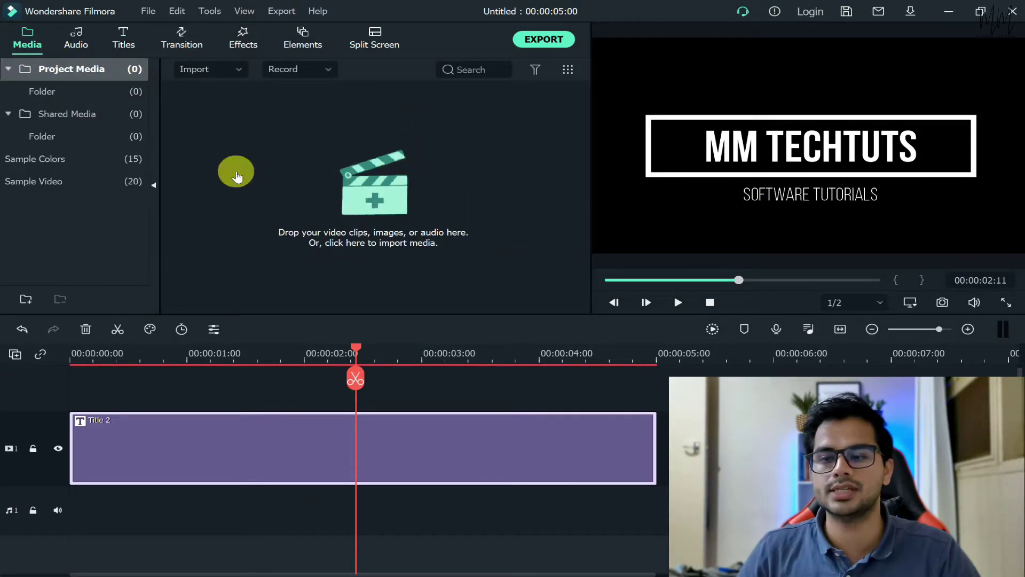
click(945, 303)
click(209, 132)
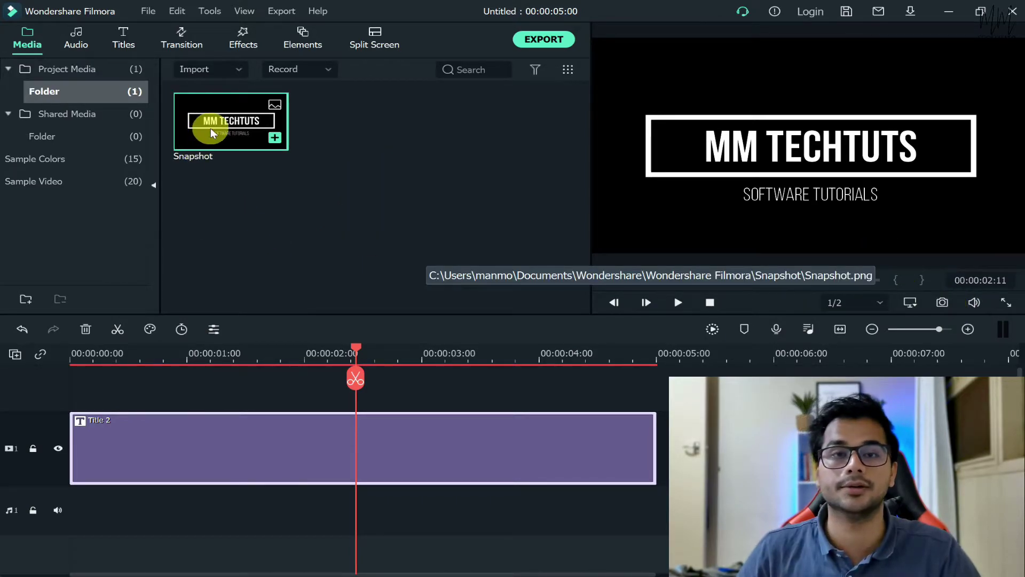
click(526, 381)
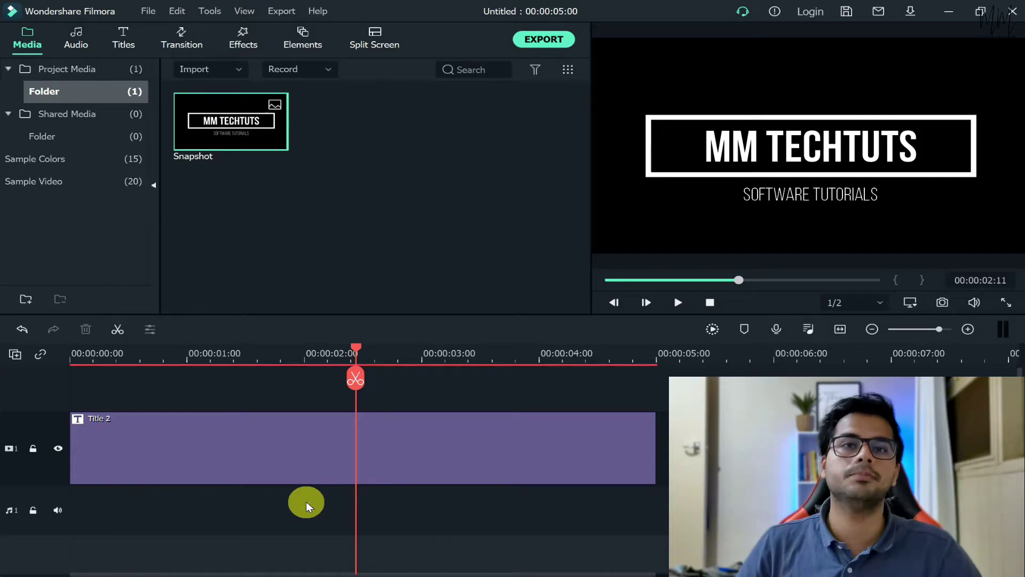
Fill the track beneath the title with repeated Travel 01 sample clips up to 5 seconds and play the sequence from the start
click(107, 179)
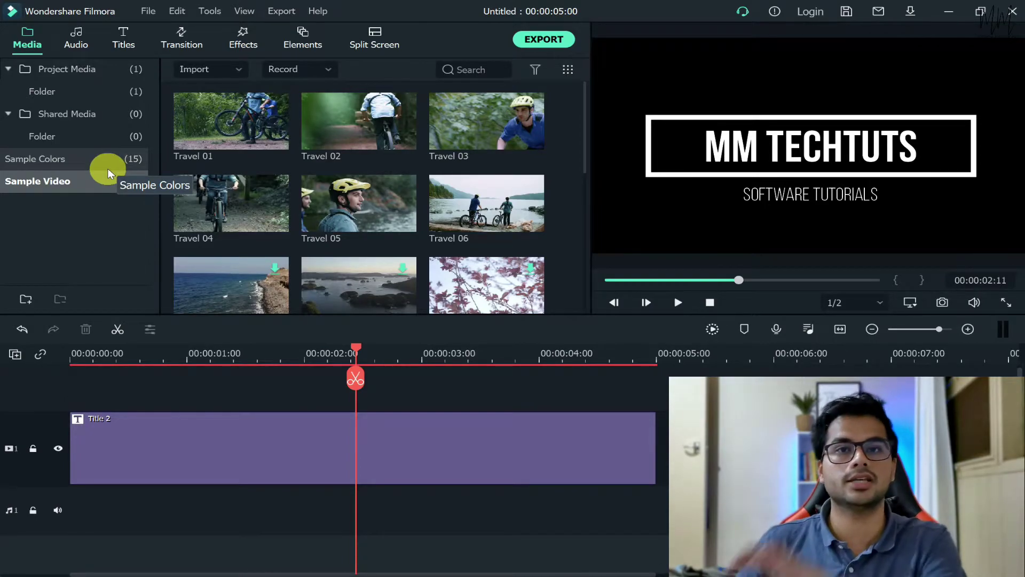
drag(194, 115, 41, 503)
click(355, 351)
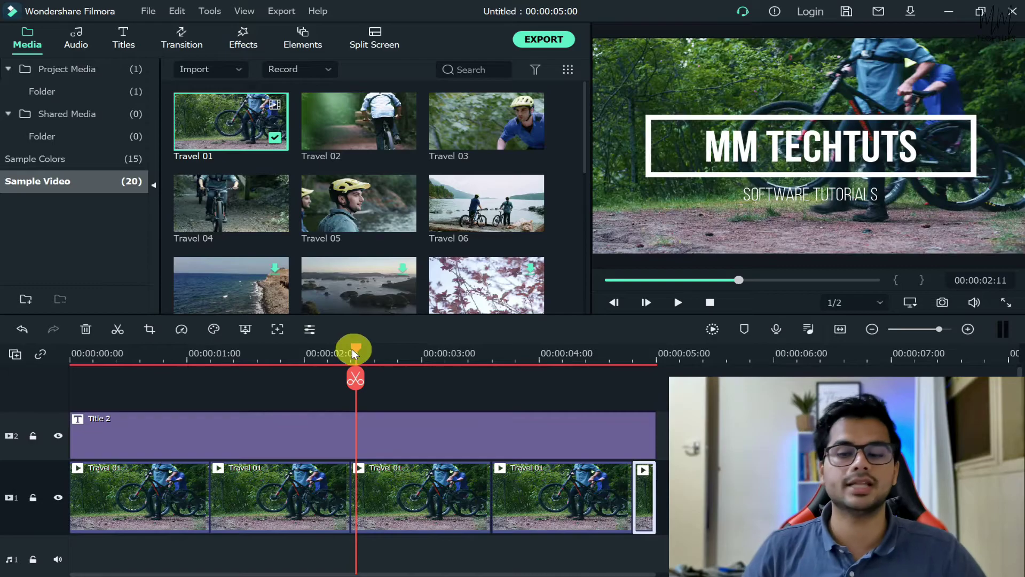
drag(353, 353, 18, 351)
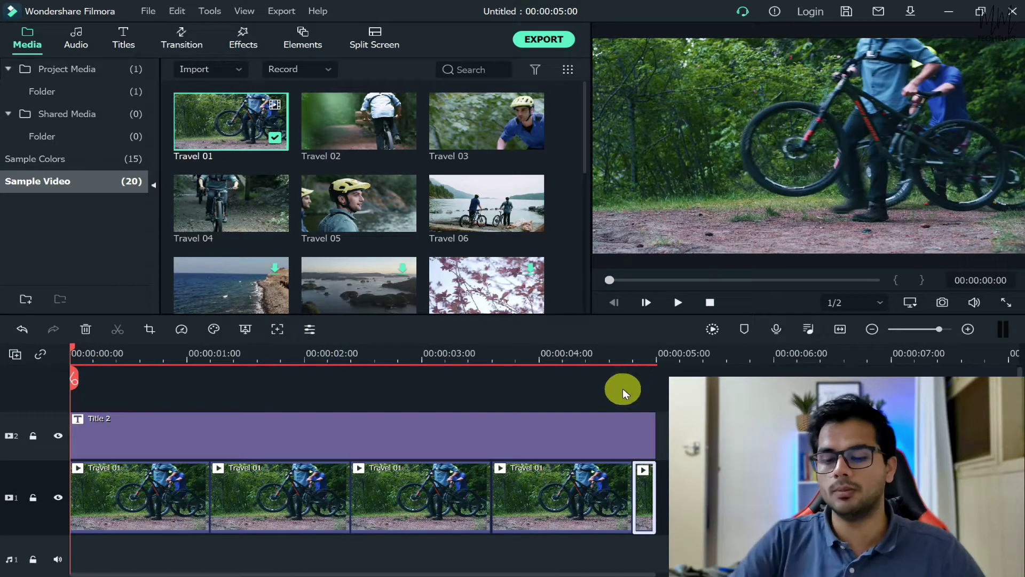
key(space)
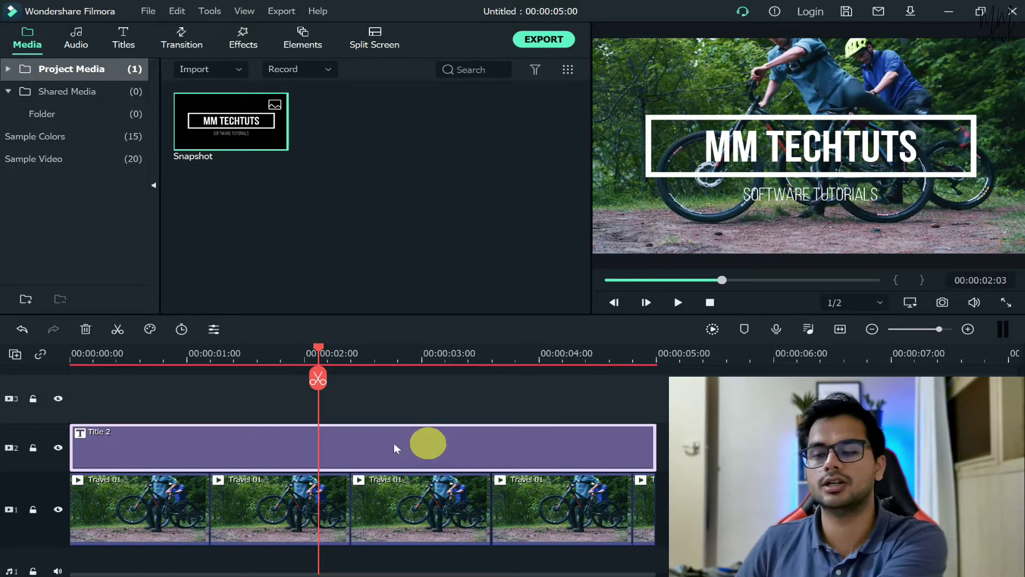
Delete the Title 2 clip and place the Snapshot image at the start of the track above the Travel 01 clips
key(Delete)
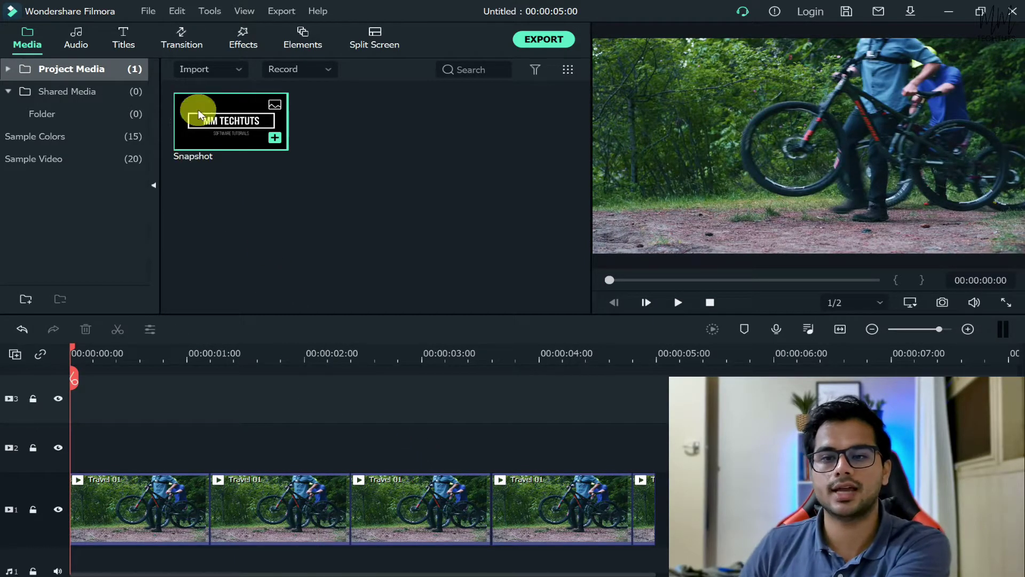
drag(212, 107, 13, 473)
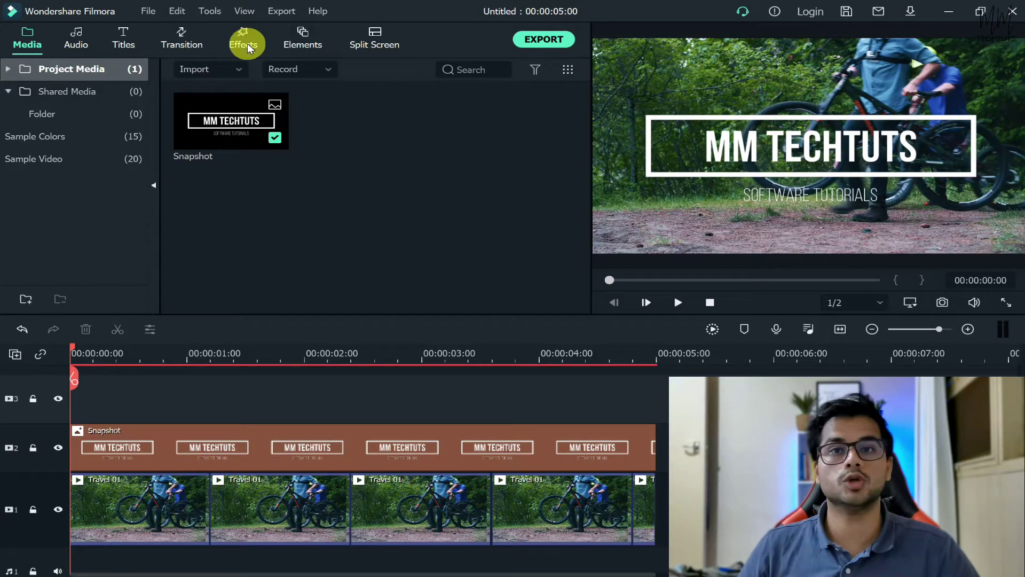
Apply the Up-Down 2 filter from the Shake effects to the Snapshot clip
click(245, 45)
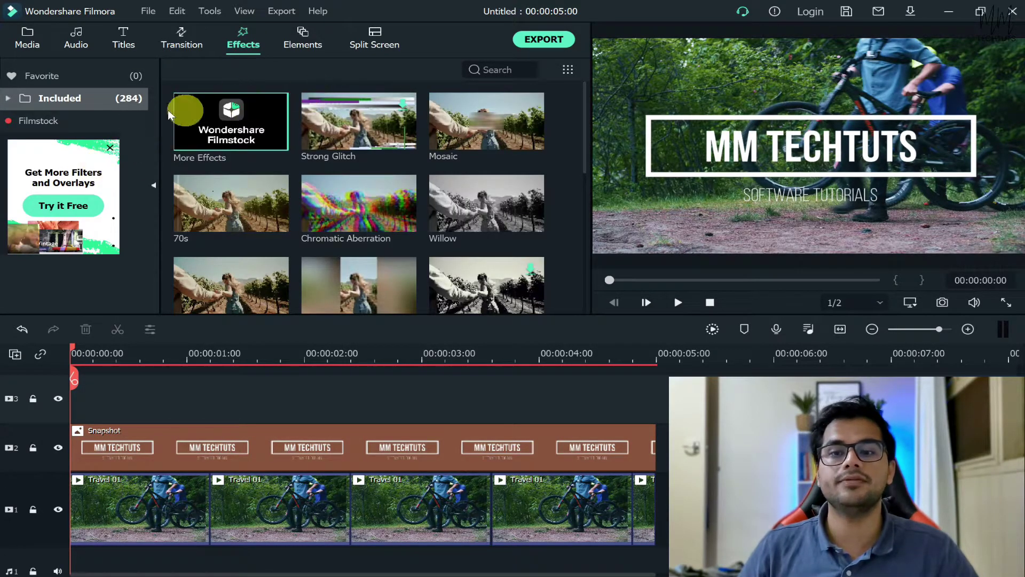
click(52, 100)
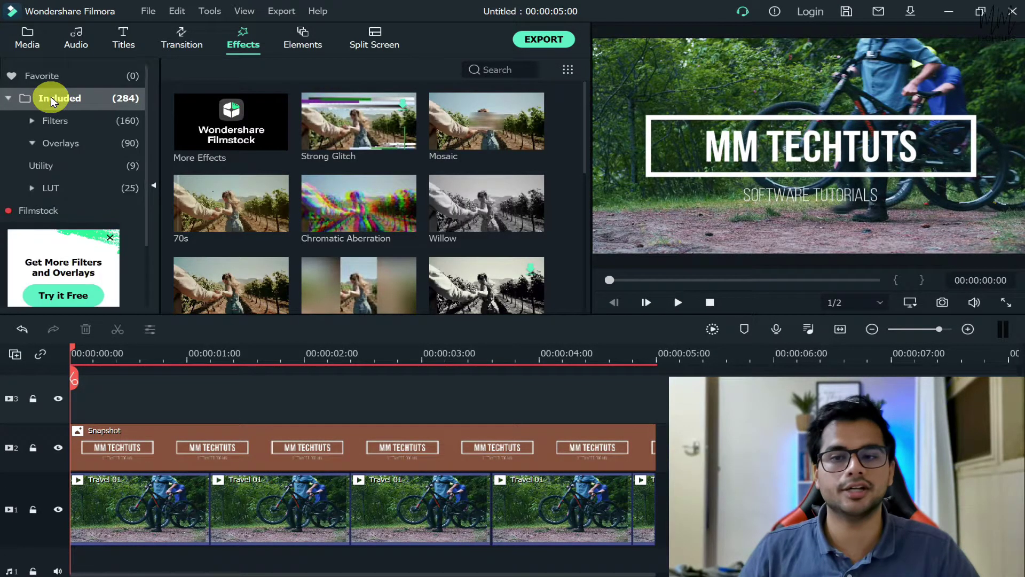
click(63, 127)
click(80, 143)
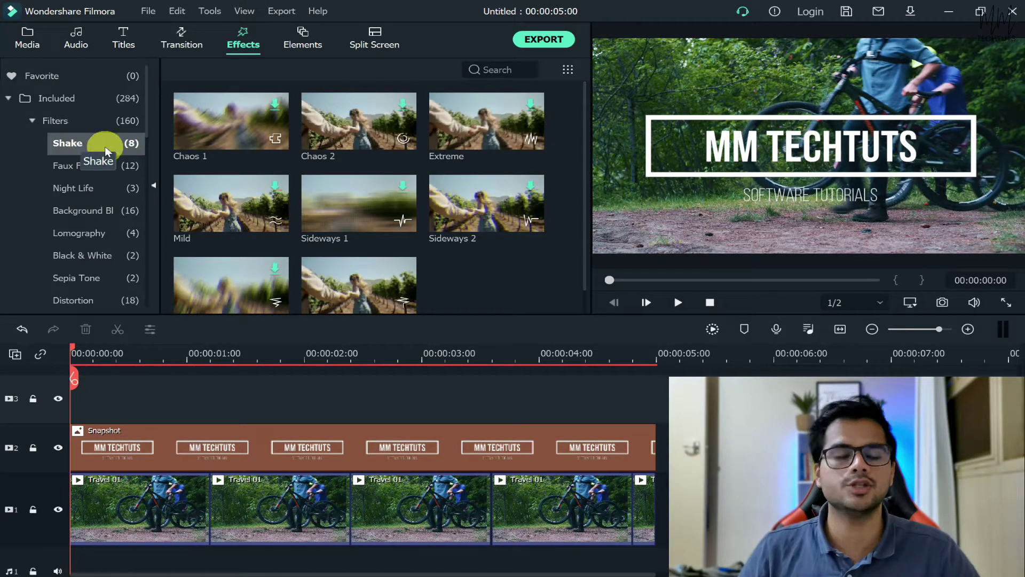
scroll(347, 149, down, 1)
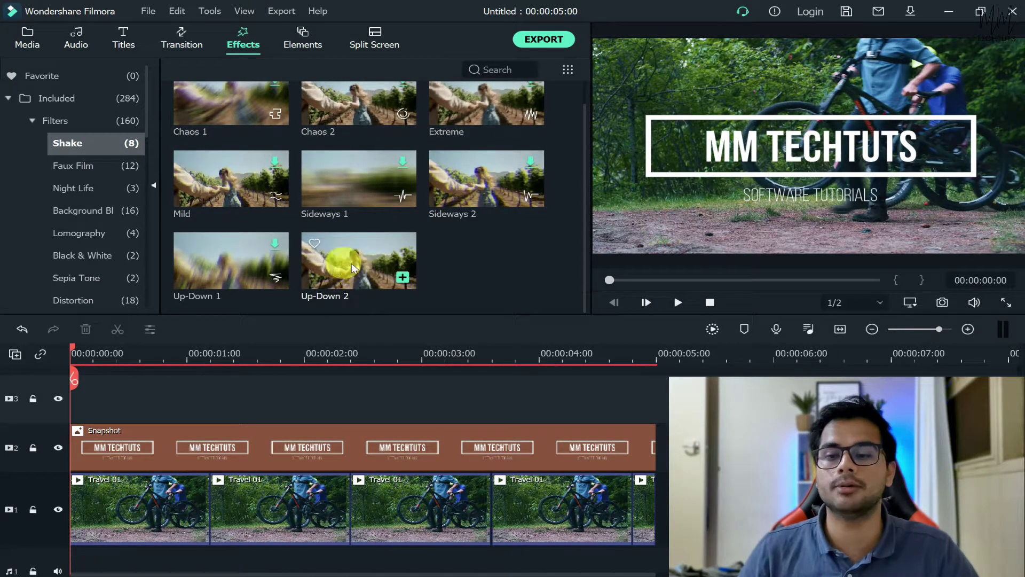
click(377, 272)
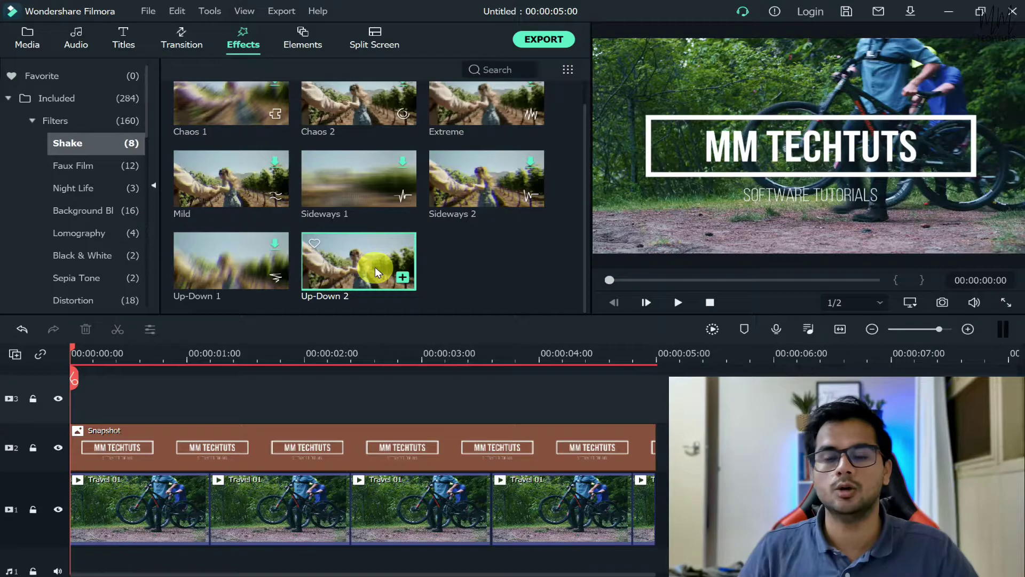
drag(377, 273, 233, 457)
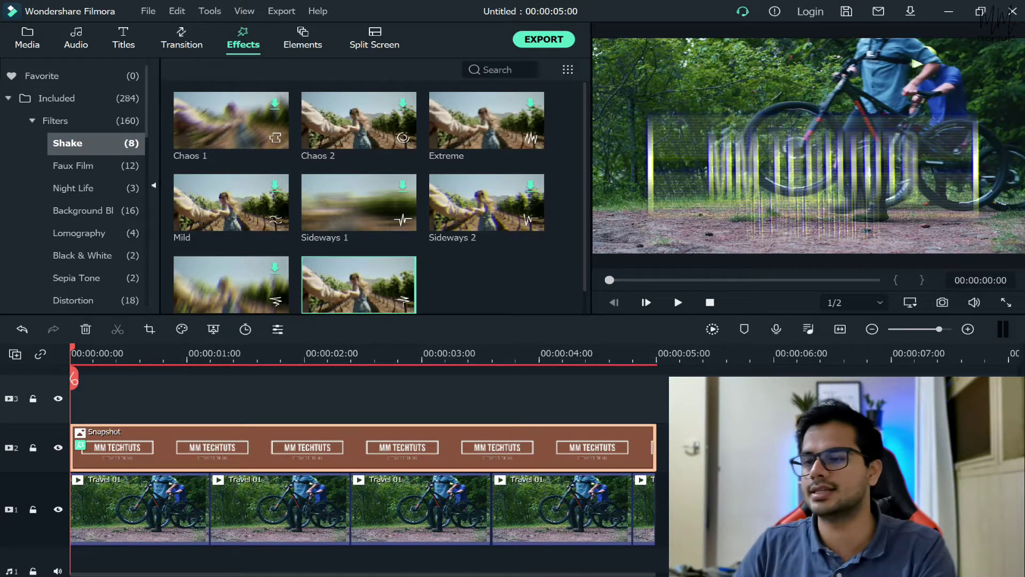
Play the sequence to preview the shake on the Snapshot clip, and return the playhead to the start
key(space)
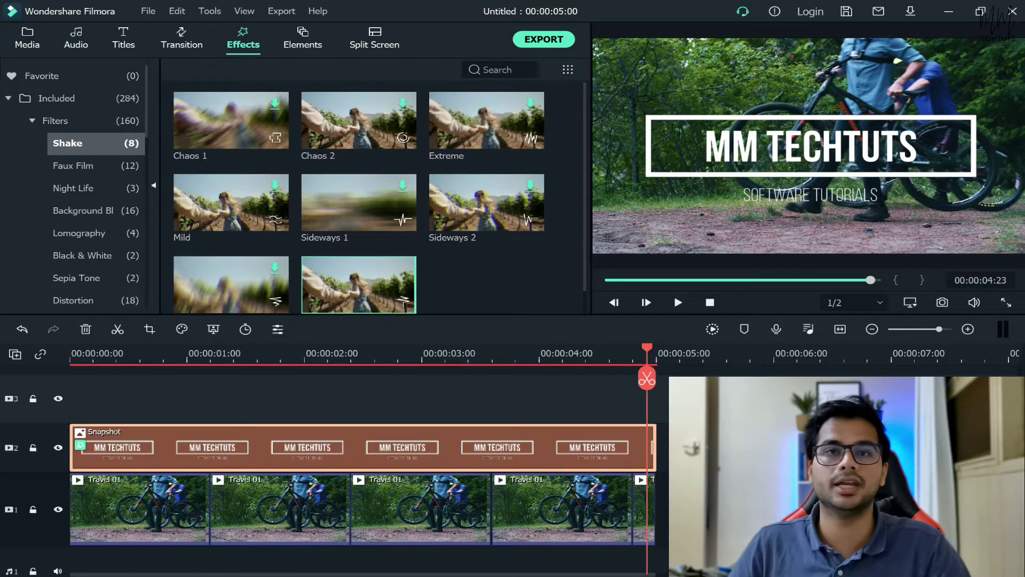
click(337, 352)
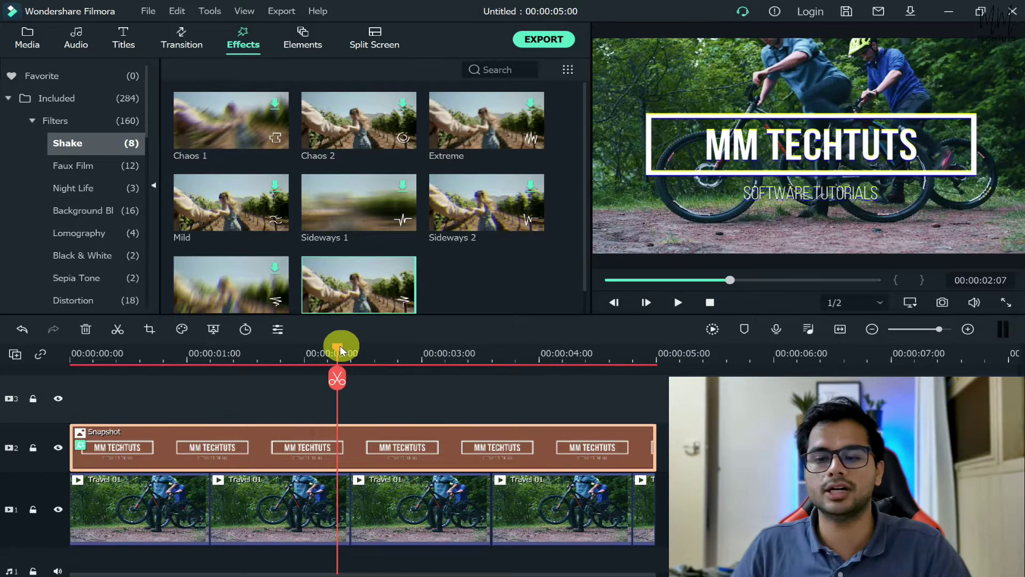
click(72, 355)
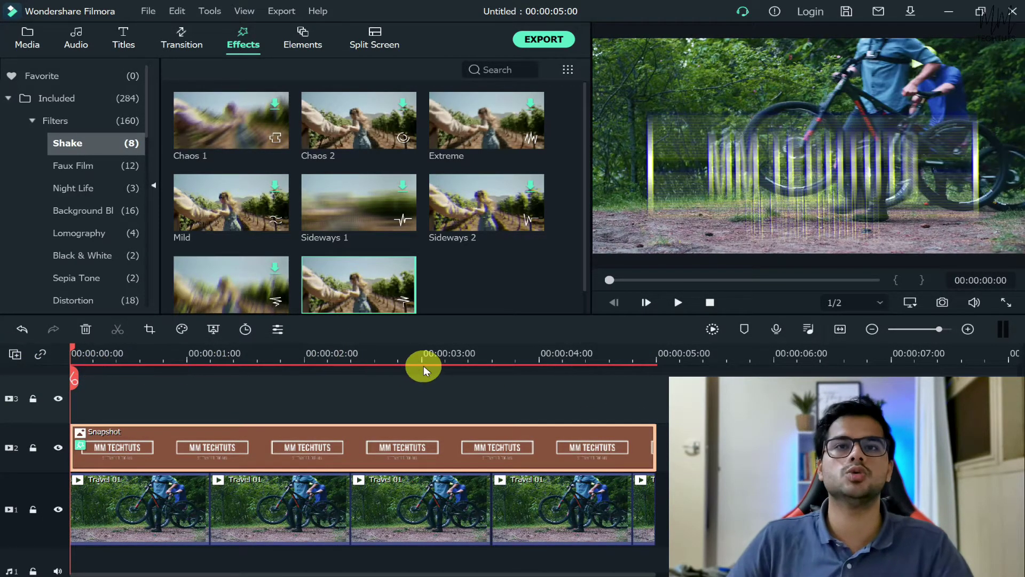